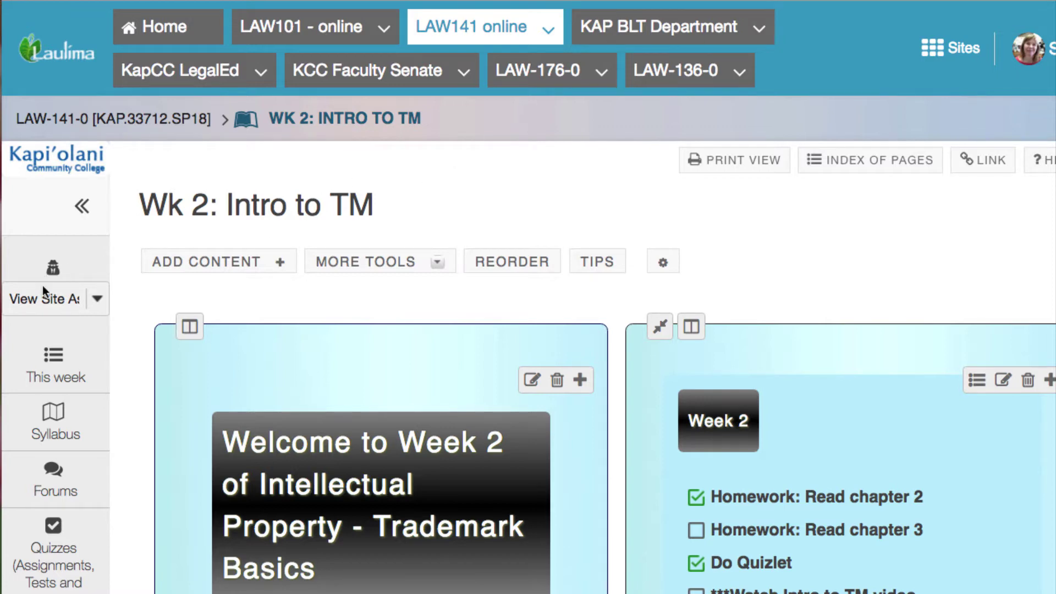
Step: Open the course Forums and review the Q & A topic's two existing conversations
left_click(70, 475)
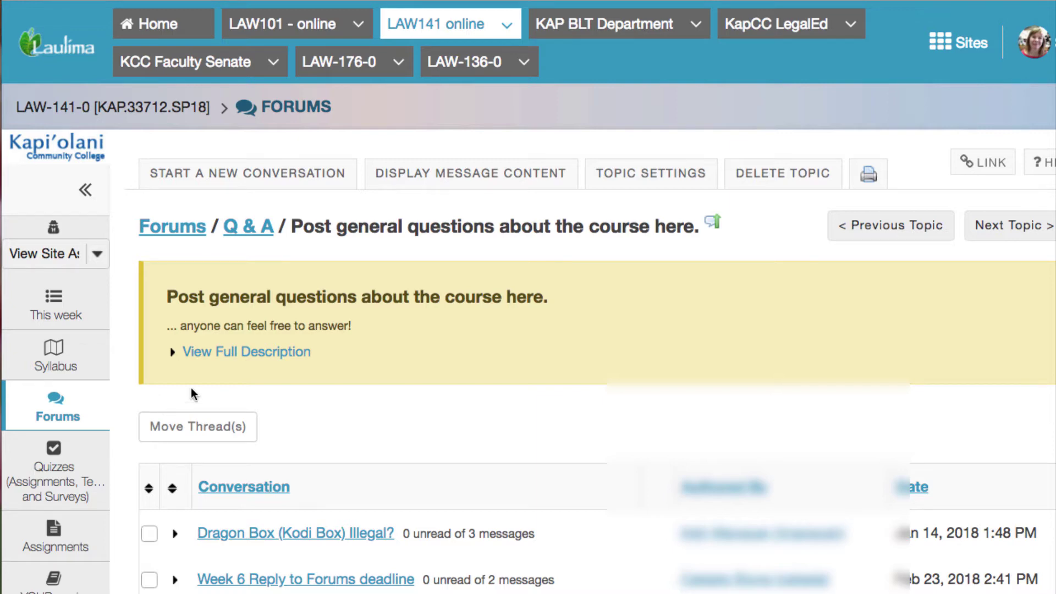
scroll(352, 376, "down", 5)
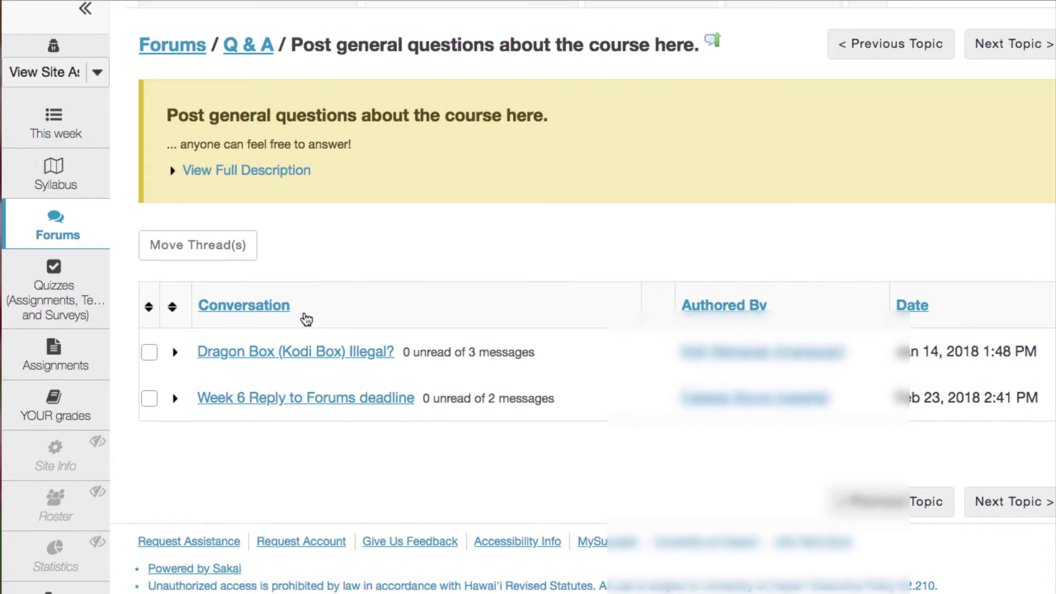
scroll(286, 304, "up", 5)
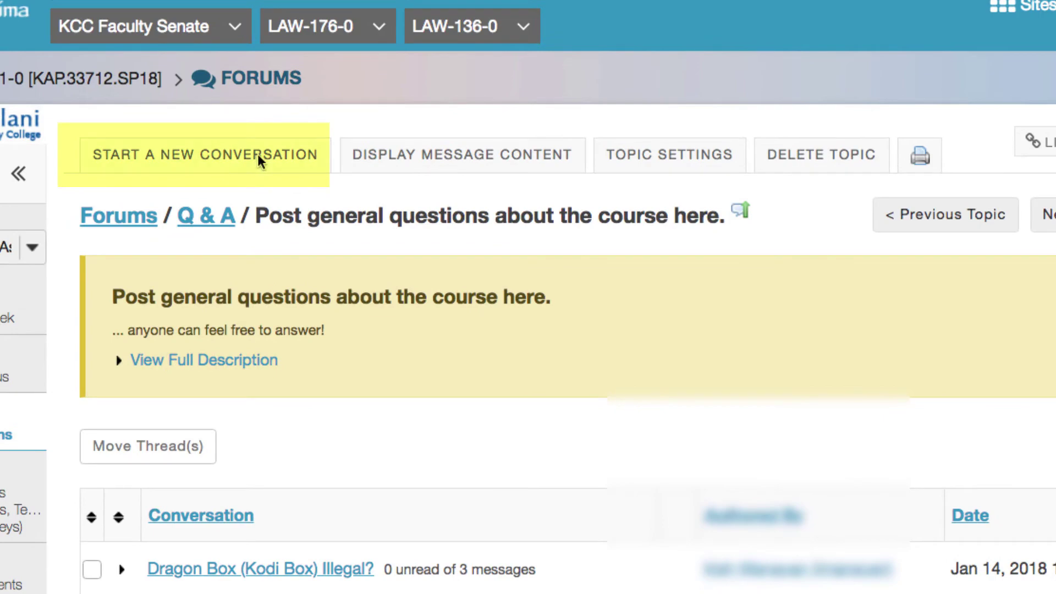
Step: Post a Q & A conversation 'Any good resources out there?' with the pasted question ending in '!'
left_click(260, 161)
scroll(423, 478, "down", 3)
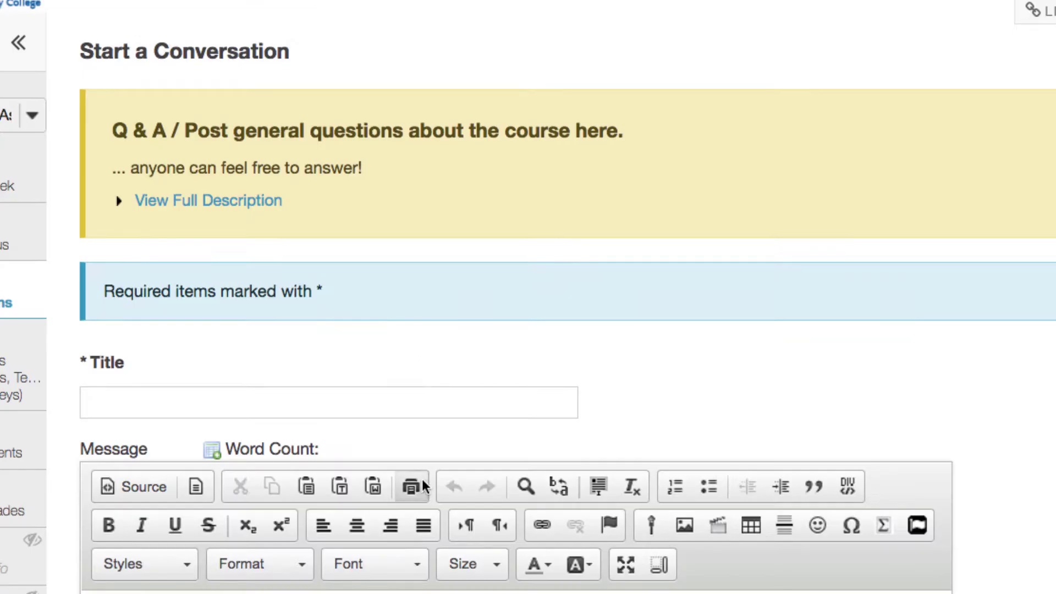
left_click(400, 399)
type("Any good resources out there?")
scroll(401, 406, "down", 3)
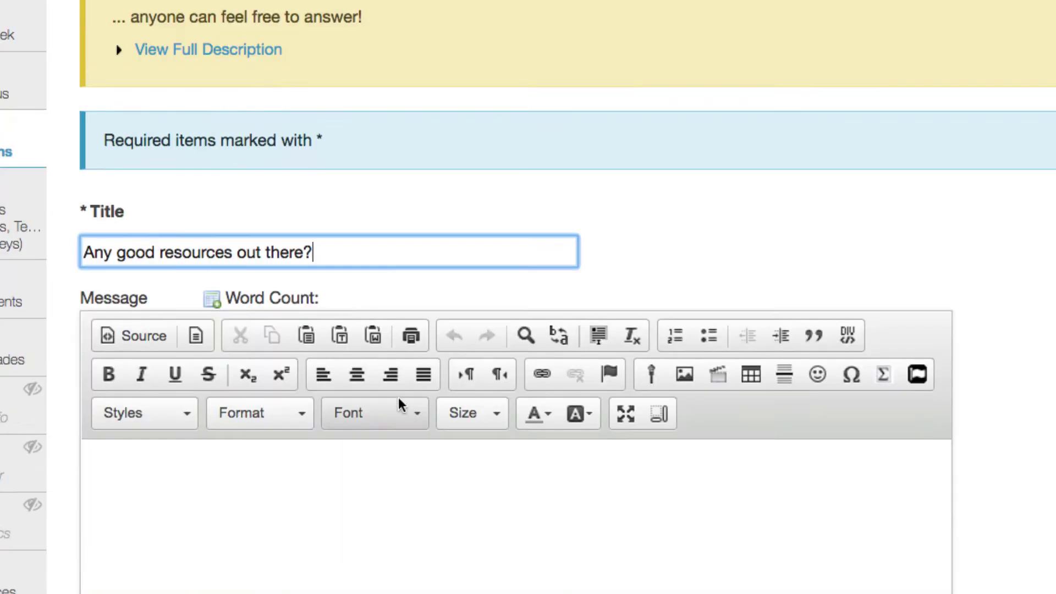
left_click(323, 478)
type("What outside resources is everyone using? I tried searching, but there was just too much")
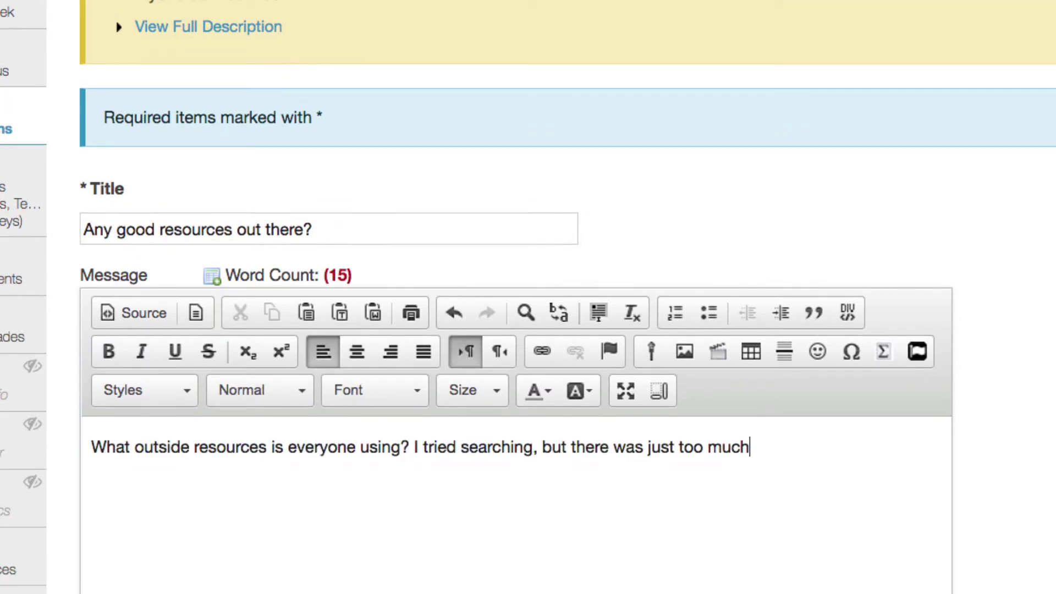
type("!")
scroll(322, 463, "down", 6)
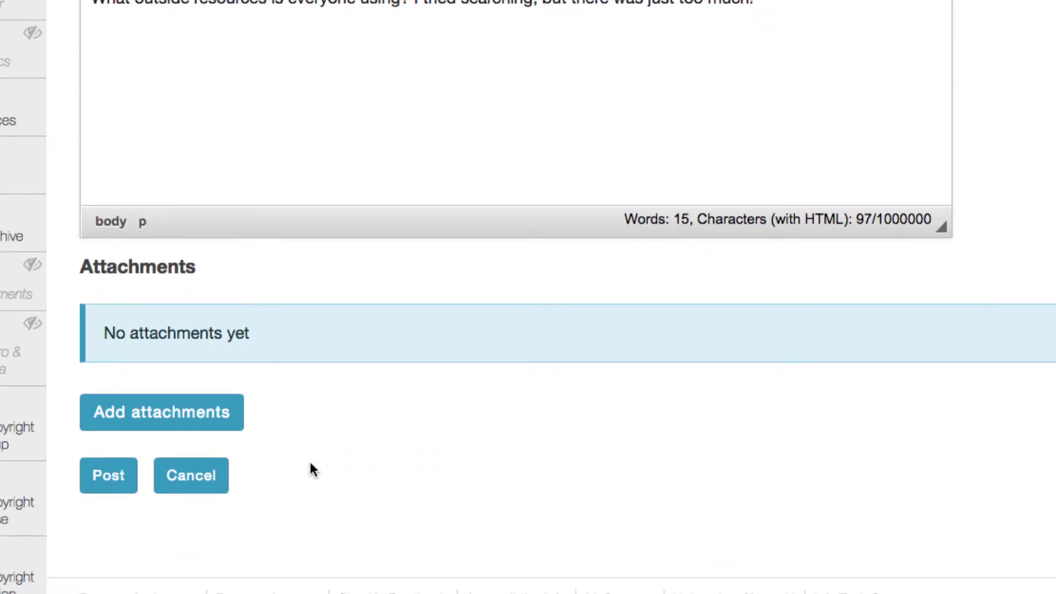
left_click(111, 475)
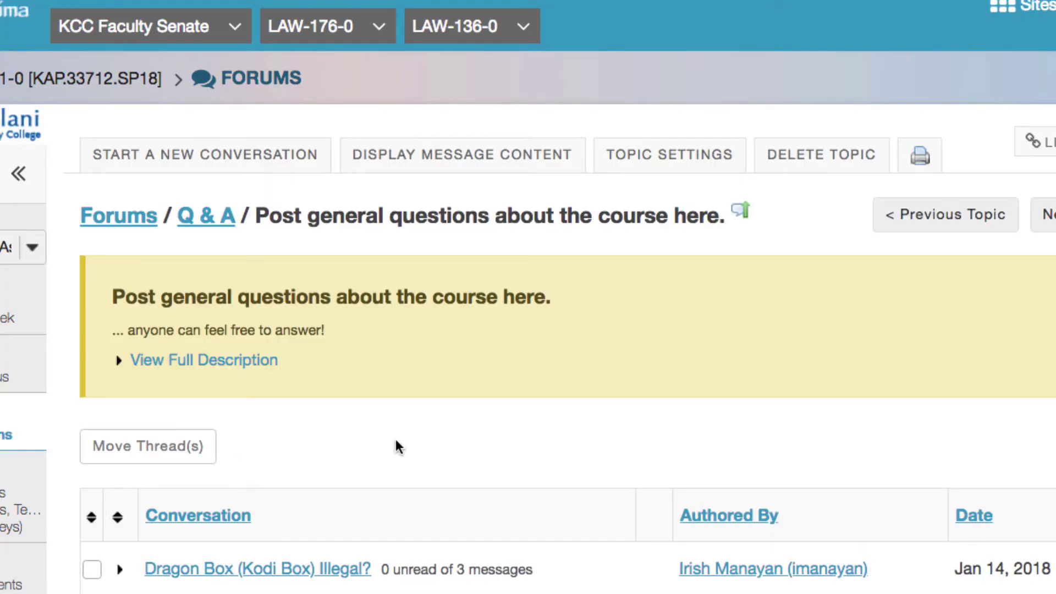
Step: Open a reply form titled 'Re: Any good resources out there?' under the opening message
scroll(395, 438, "down", 5)
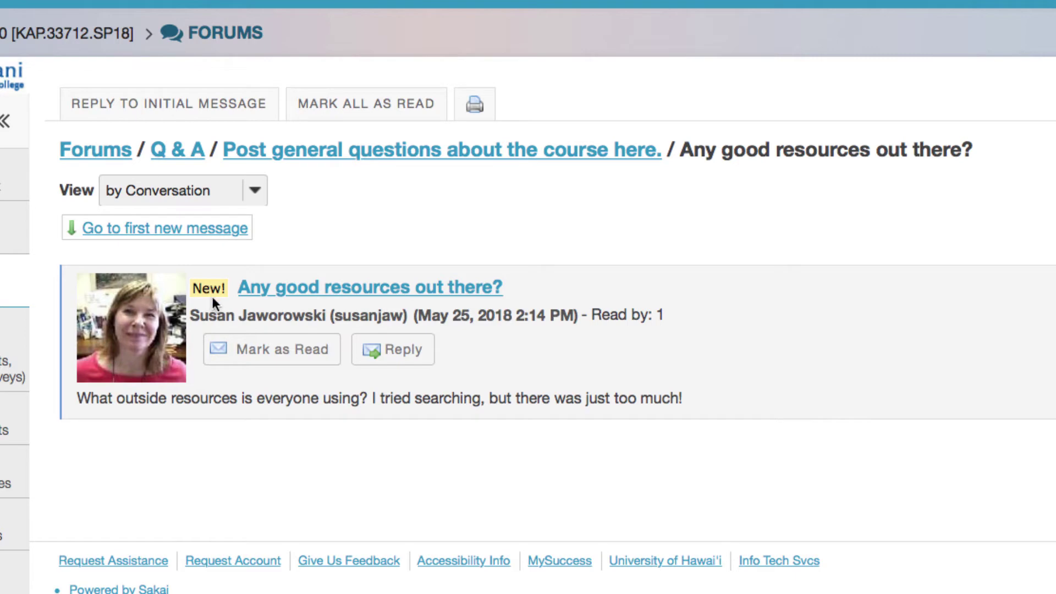
left_click(394, 351)
Step: Paste and post the reply recommending the official USPTO YouTube videos
scroll(396, 347, "down", 4)
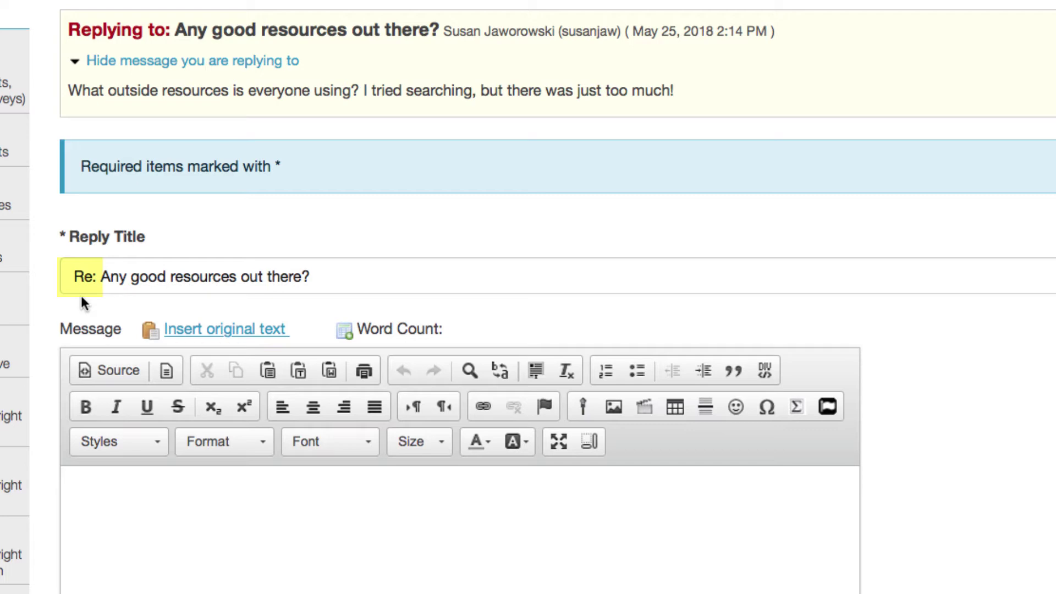
left_click(150, 488)
type("I like to browse the official USPTO videos on YouTube at https://www.youtube.com/user/USPTOvideo.  They have short, easy-to-understand videos on all the topics in our course, and more.")
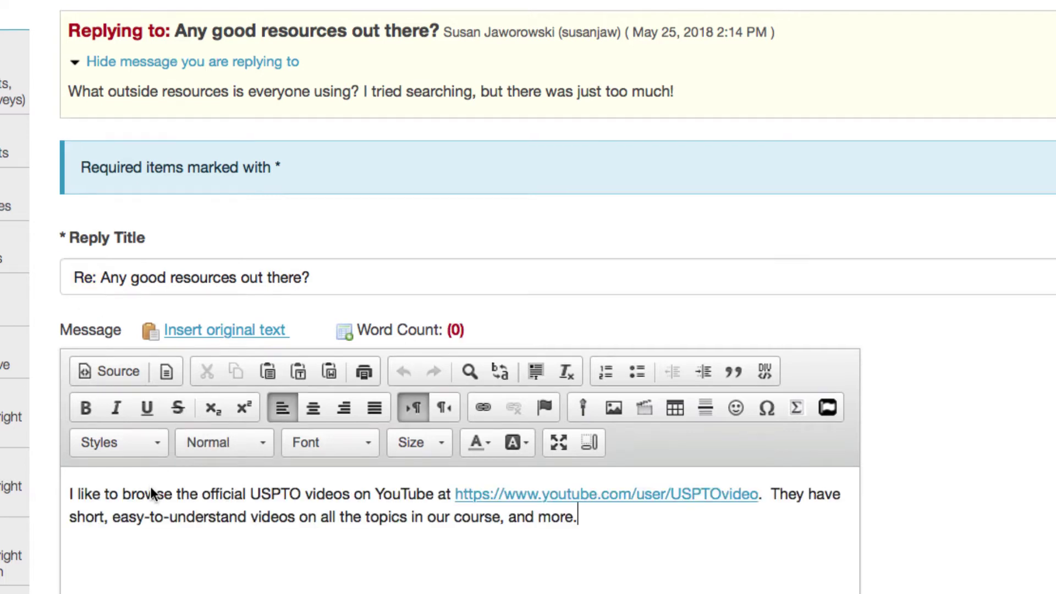
scroll(151, 491, "down", 3)
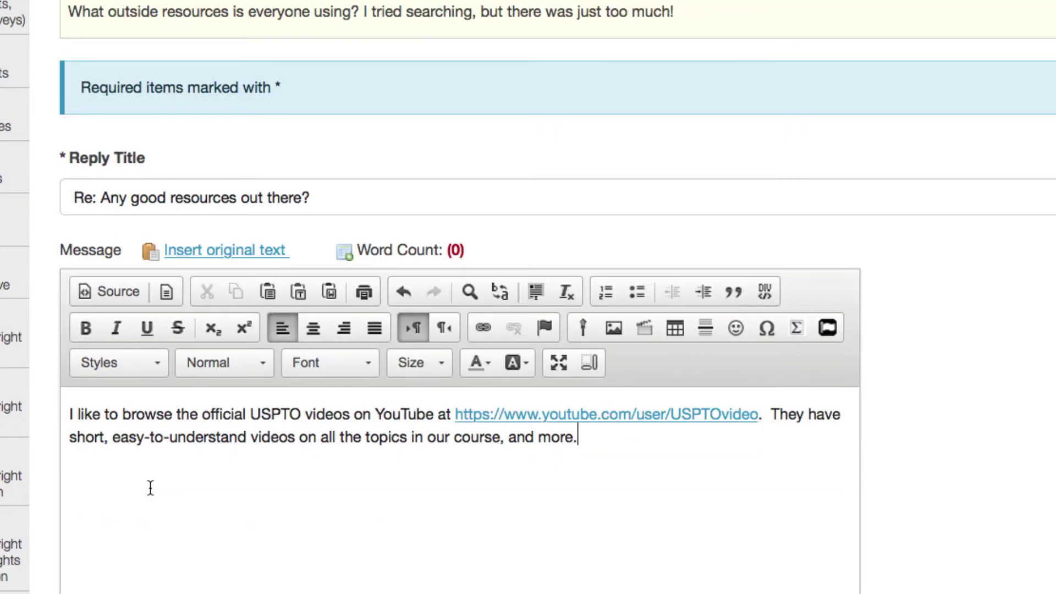
scroll(151, 488, "down", 10)
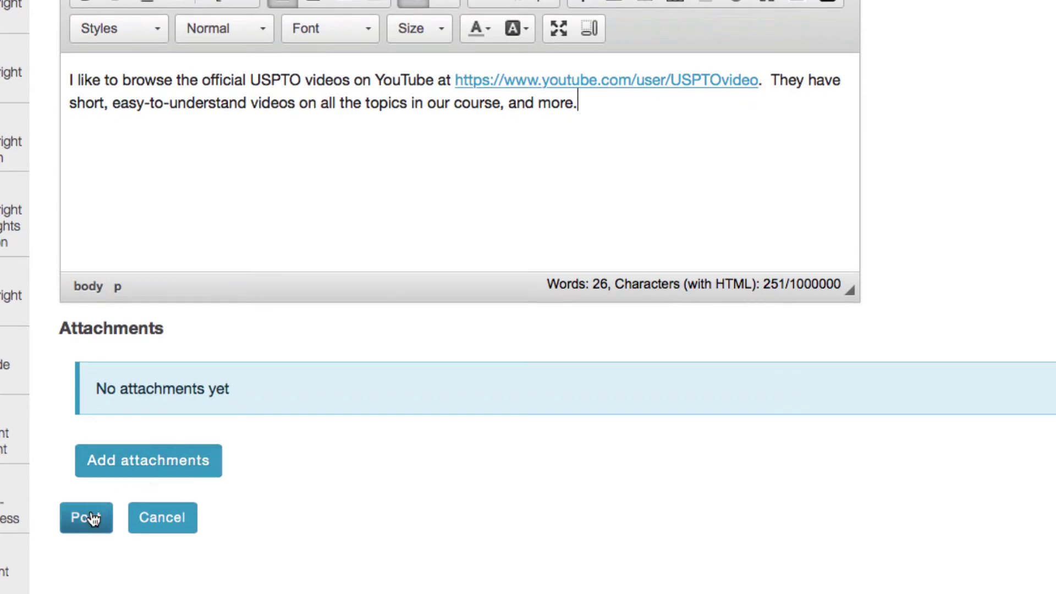
left_click(94, 518)
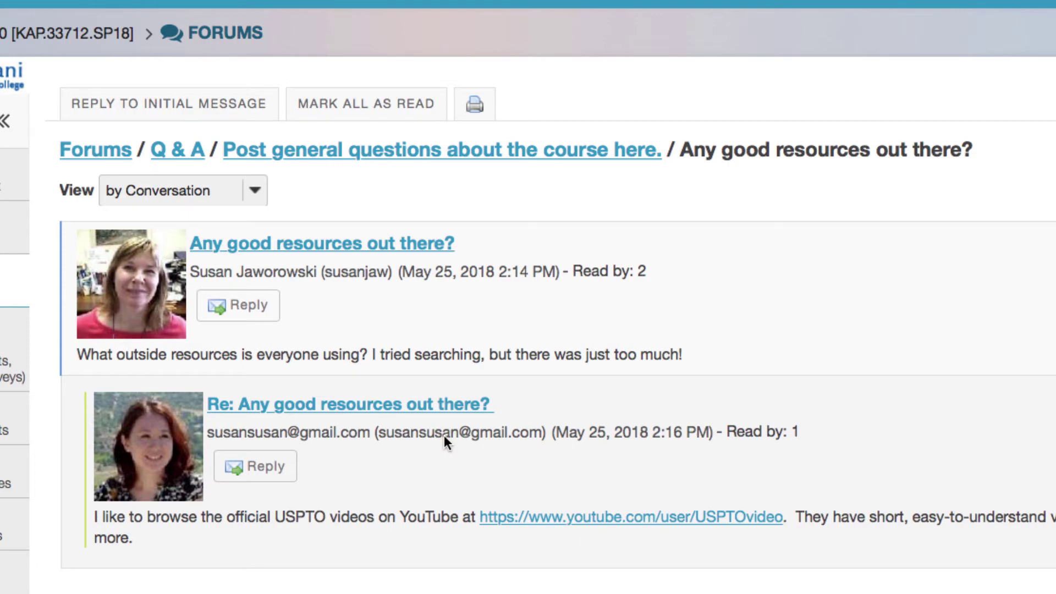
Step: Back in the Q & A listing, expand 'Any good resources out there?' to show its reply
left_click(402, 146)
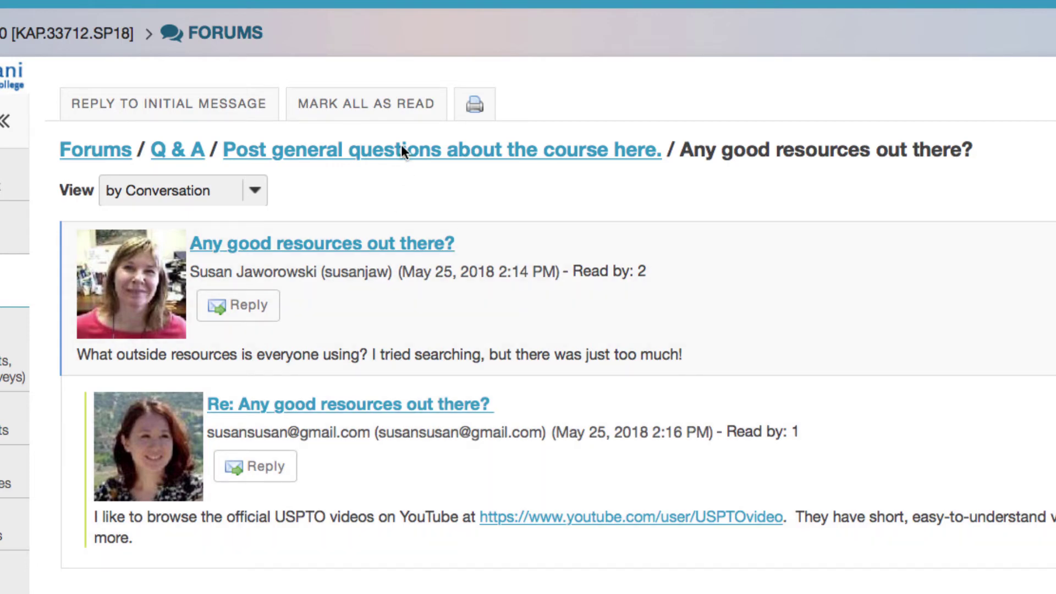
scroll(337, 394, "down", 3)
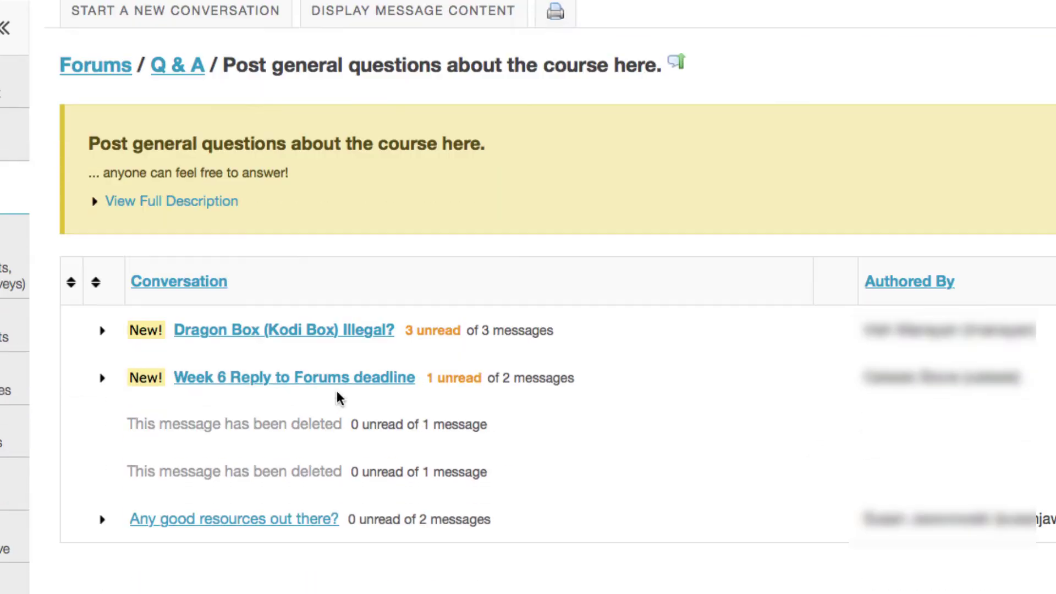
left_click(102, 521)
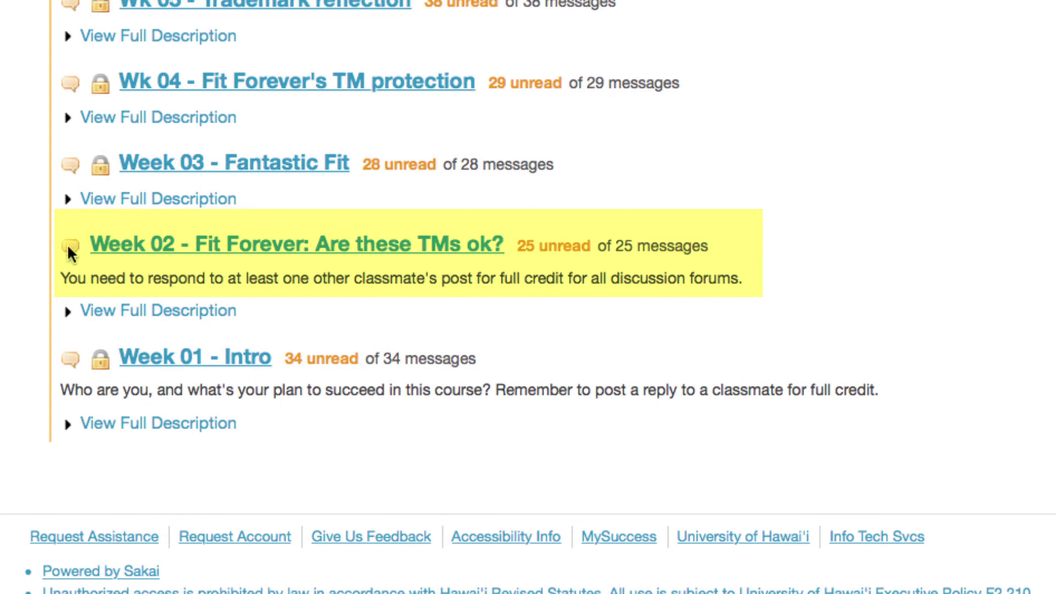
Step: Open Week 02 - Fit Forever: Are these TMs ok? and expand its full description
left_click(180, 246)
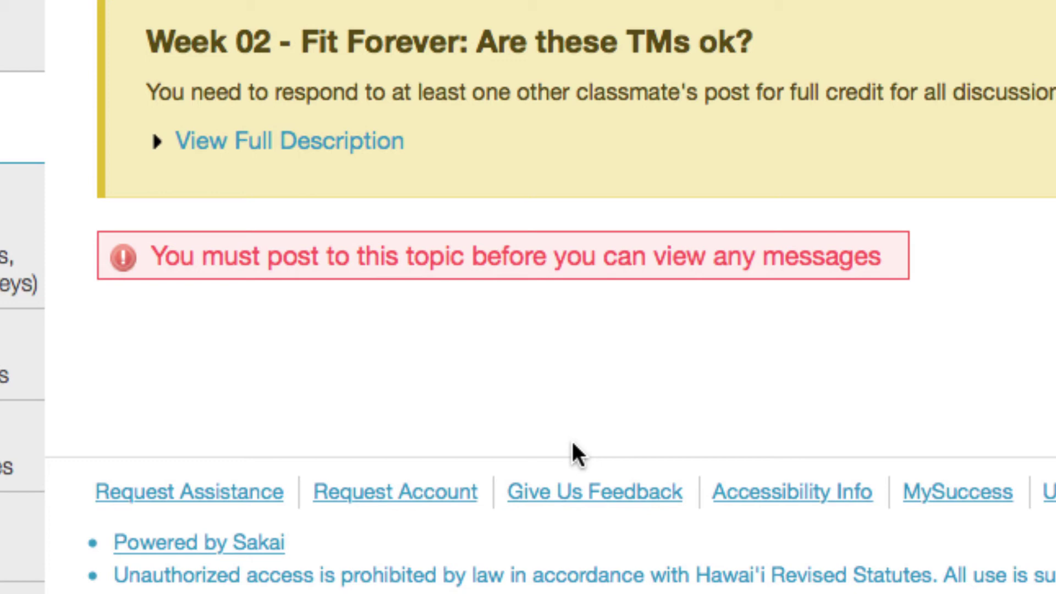
left_click(295, 142)
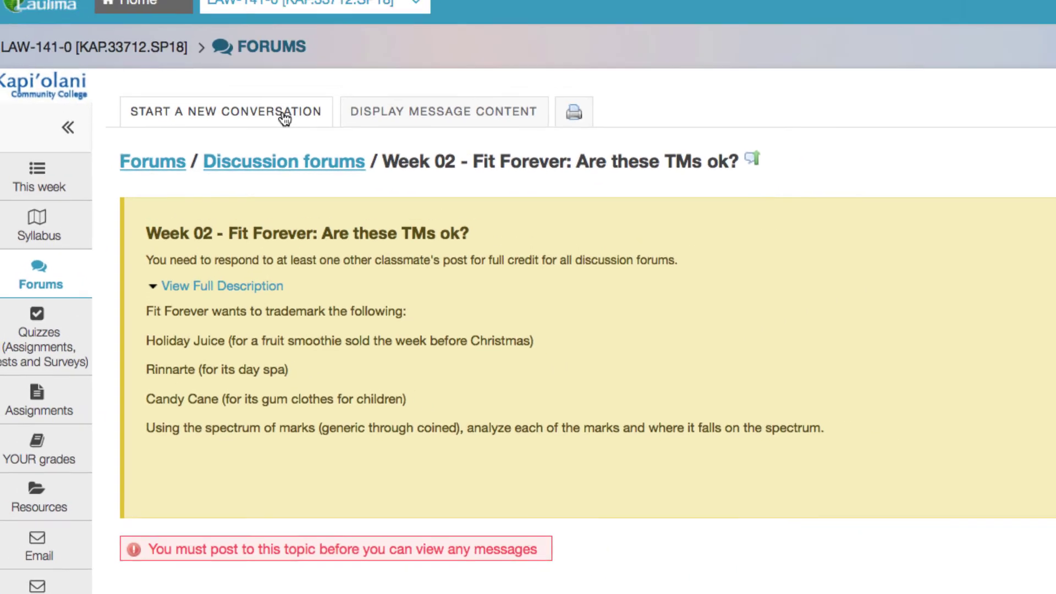
Step: Draft a Week 02 conversation titled 'My bold trademark predictions' with message 'type content here'
left_click(275, 131)
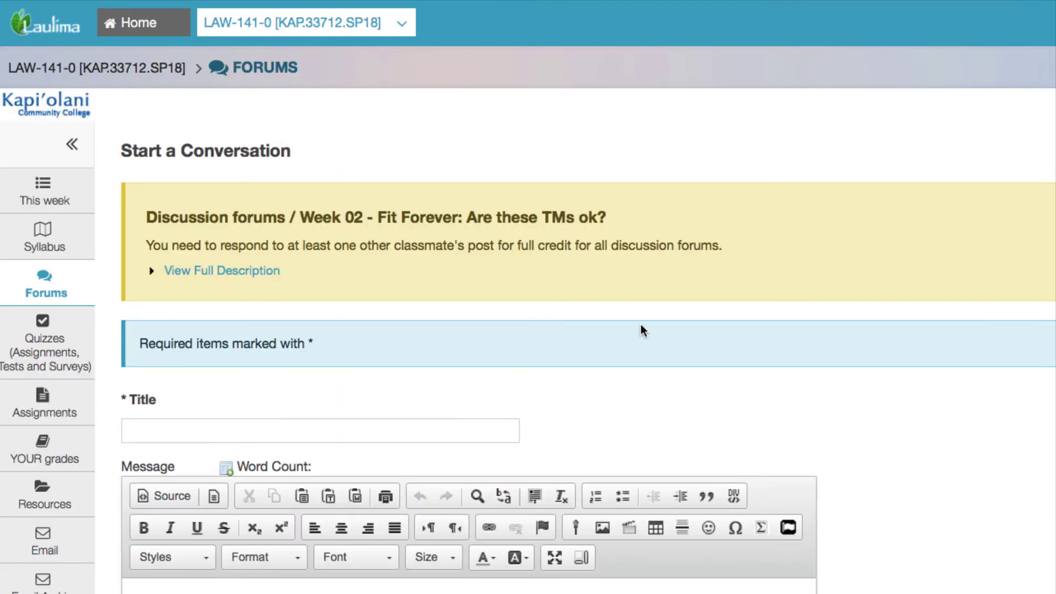
scroll(641, 330, "down", 3)
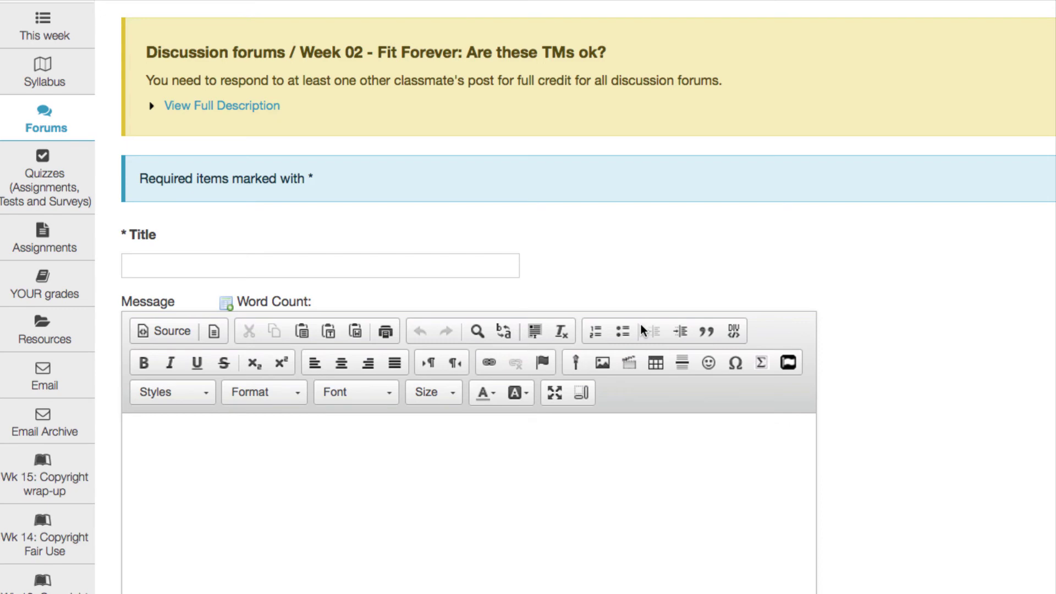
left_click(382, 275)
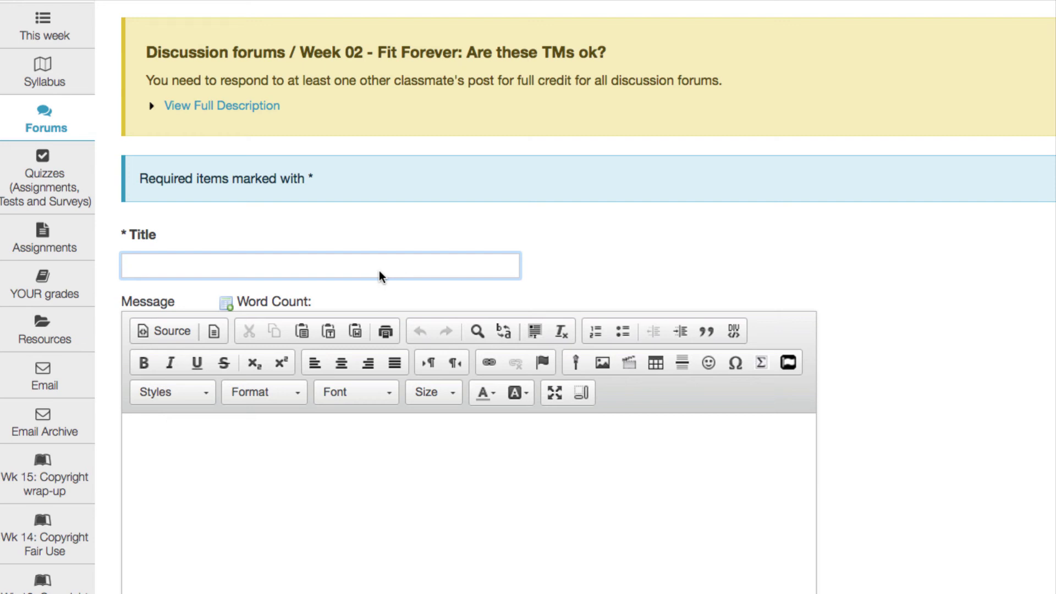
type("My bold trademark predictions")
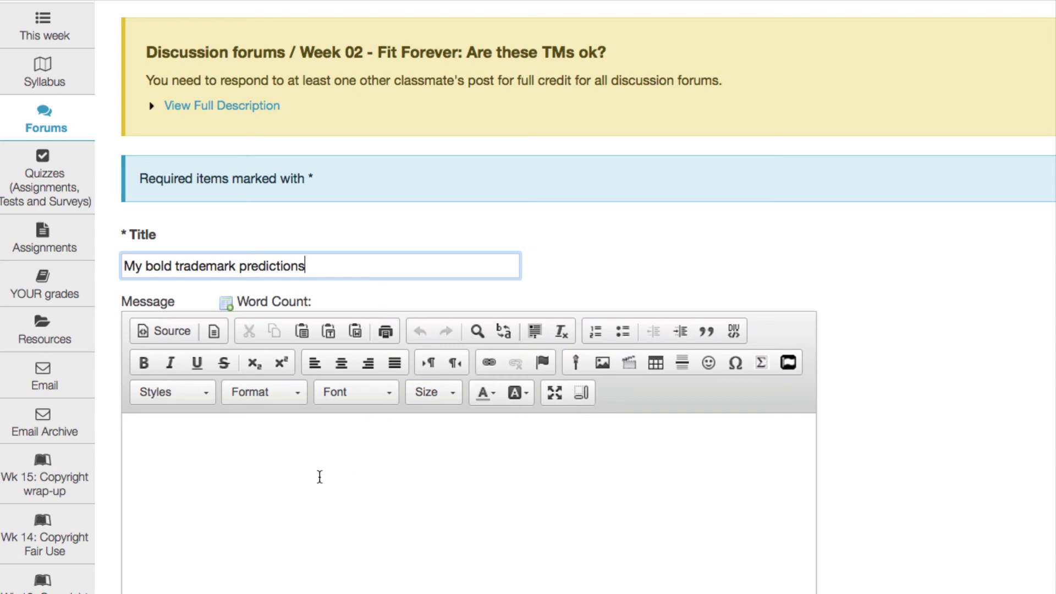
left_click(306, 468)
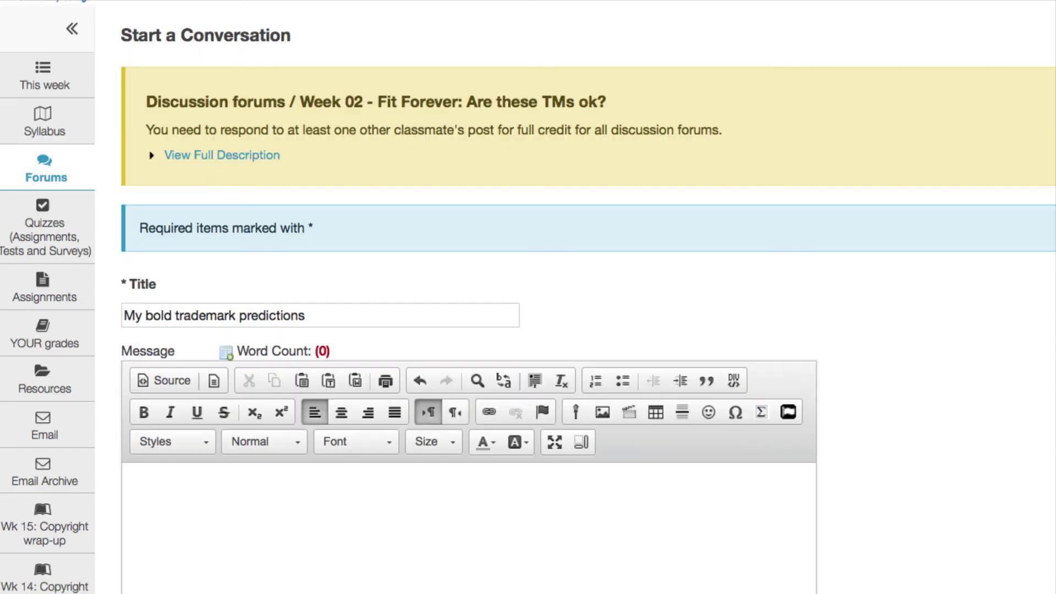
type("type content he")
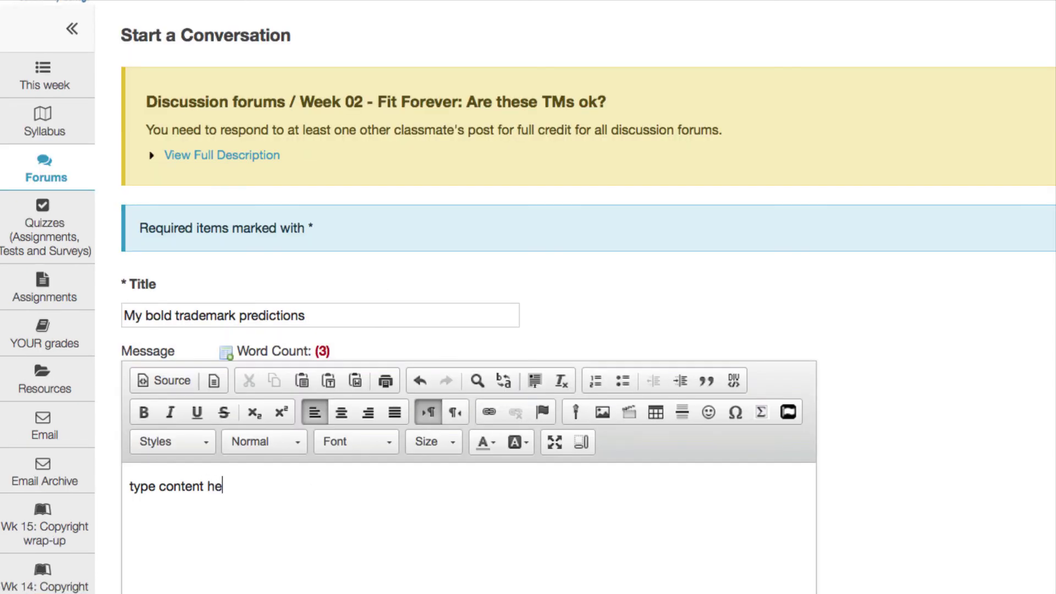
type("re")
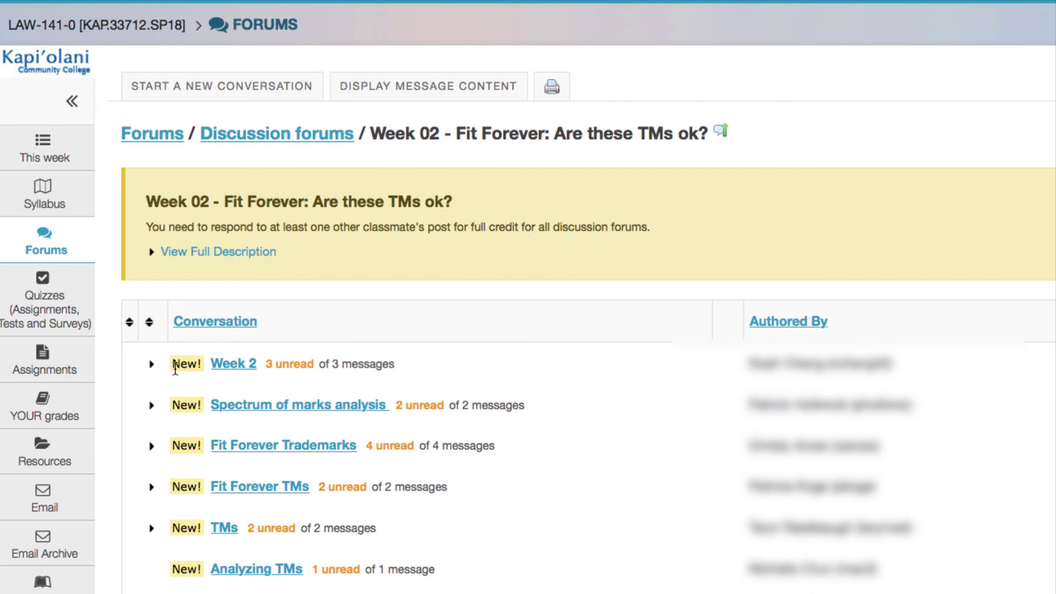
Step: Expand the Week 2 conversation to reveal its two 'Re: Week 2' replies
left_click(153, 366)
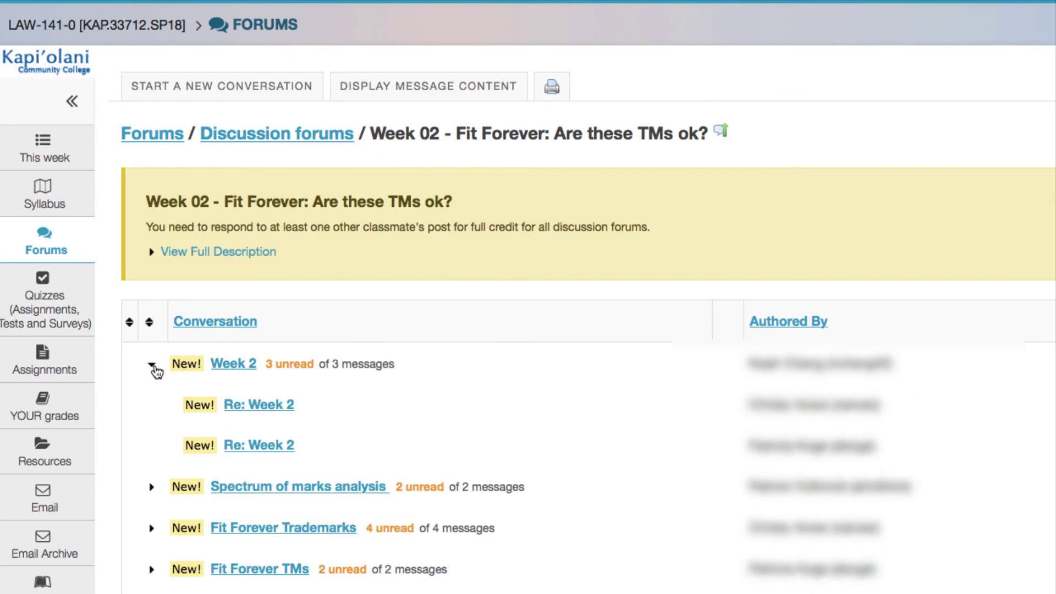